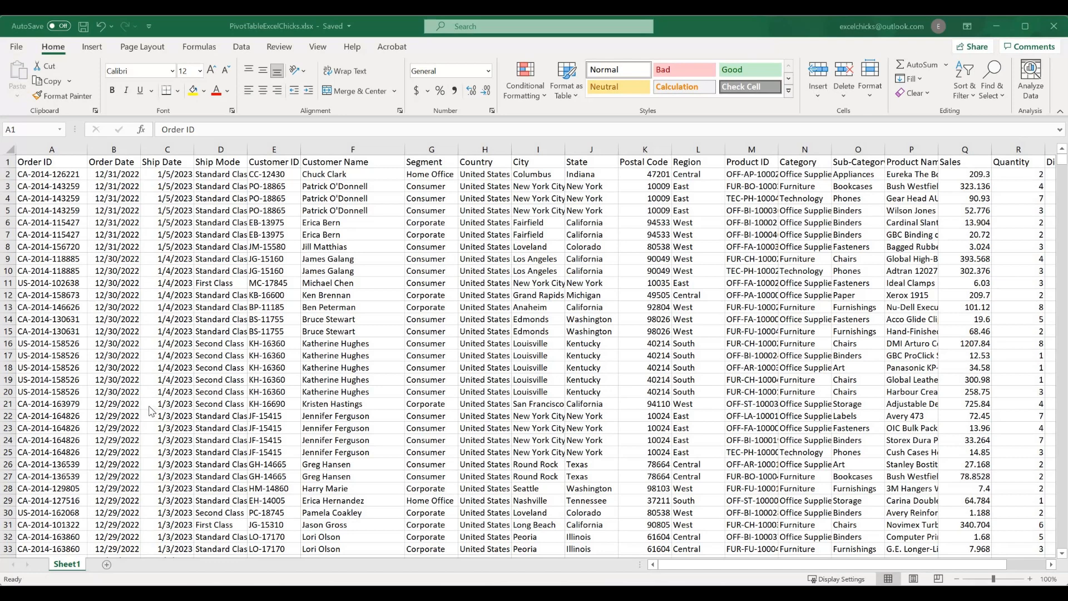
Create a PivotTable from columns A to T of Sheet1 and place it on a new worksheet.
drag(51, 149, 964, 302)
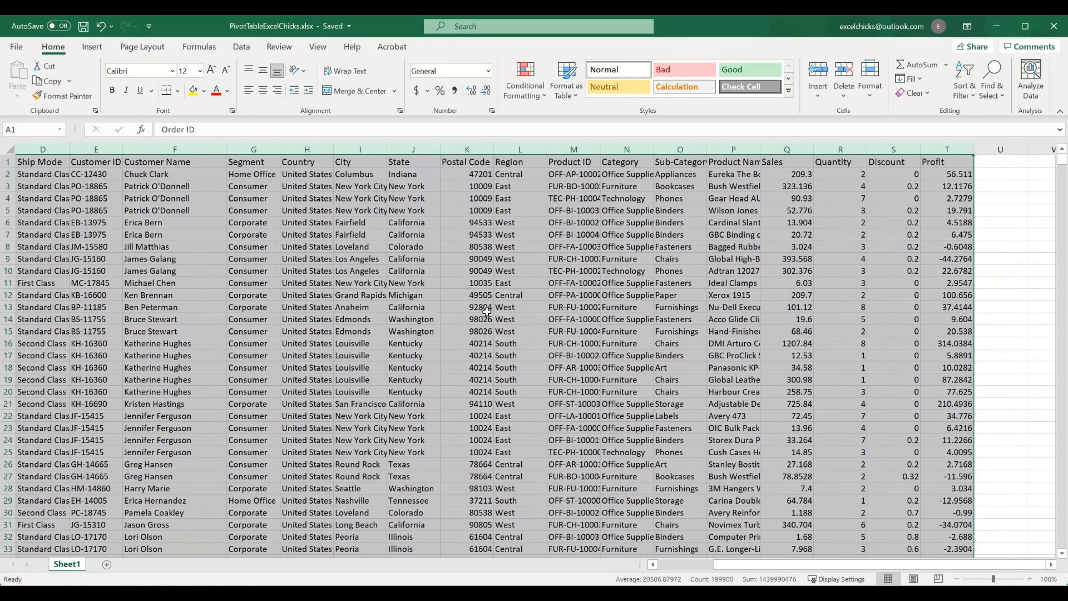
click(90, 49)
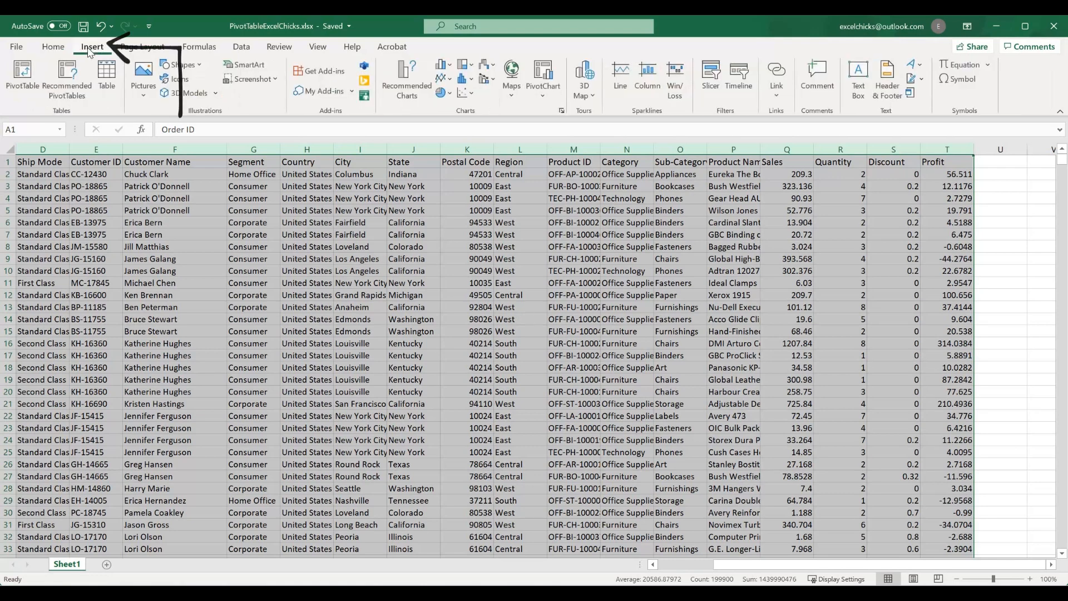
click(25, 72)
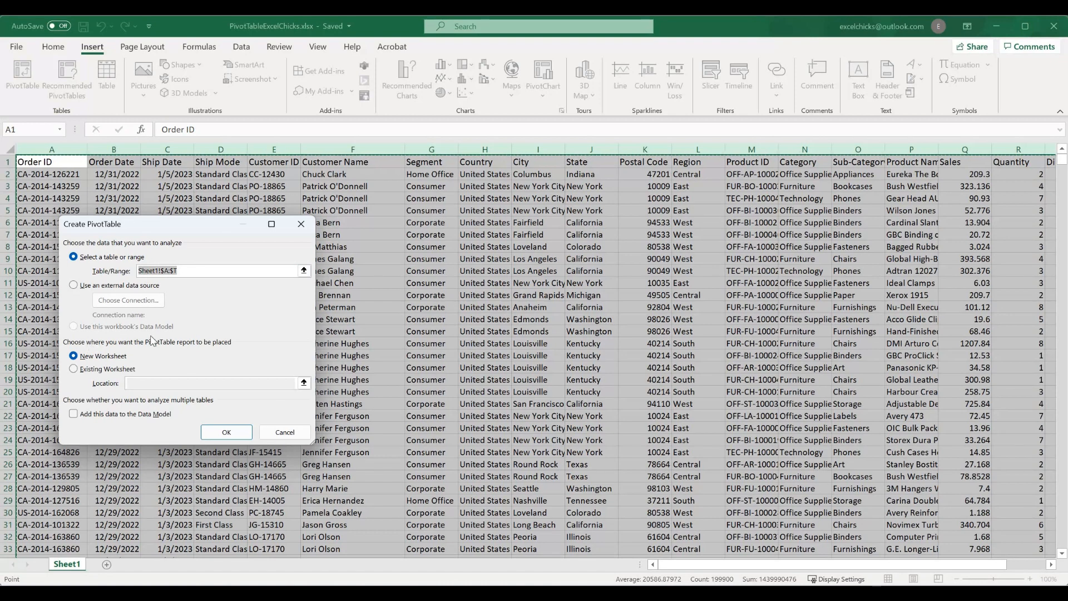
click(76, 370)
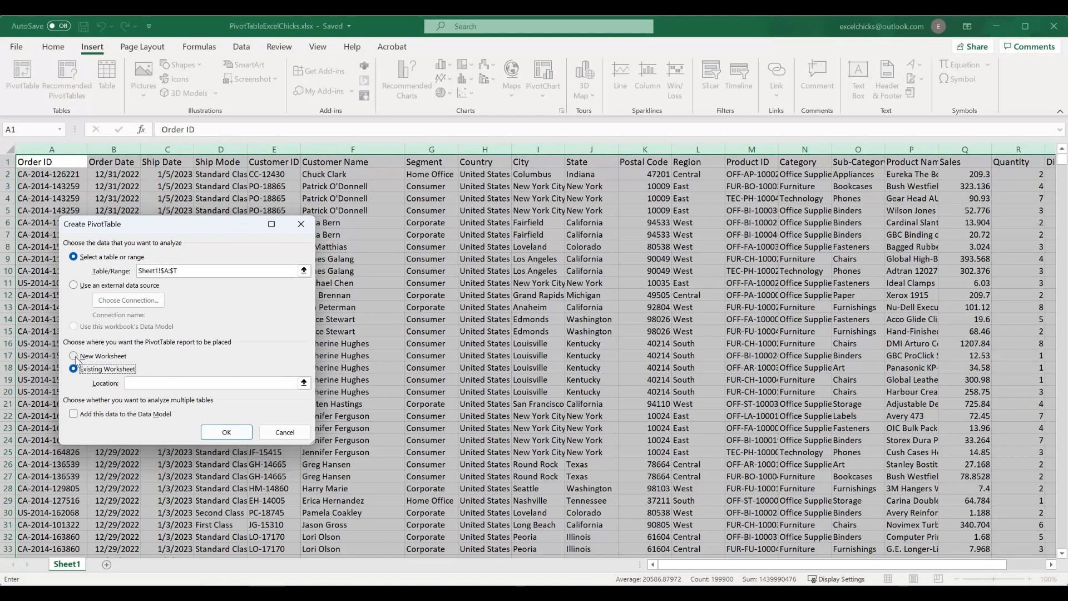
click(74, 356)
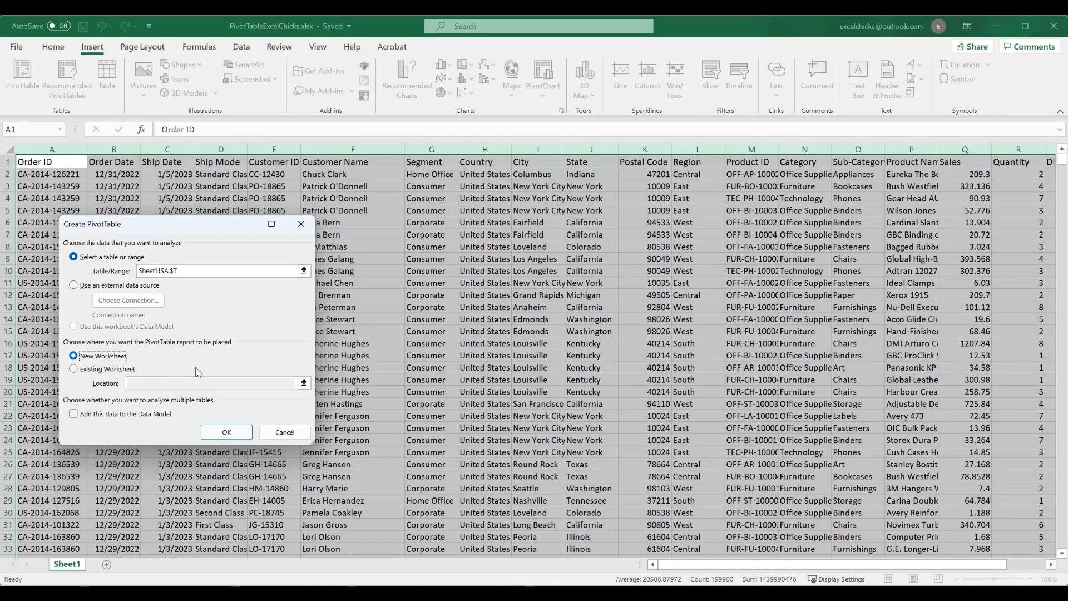
click(229, 434)
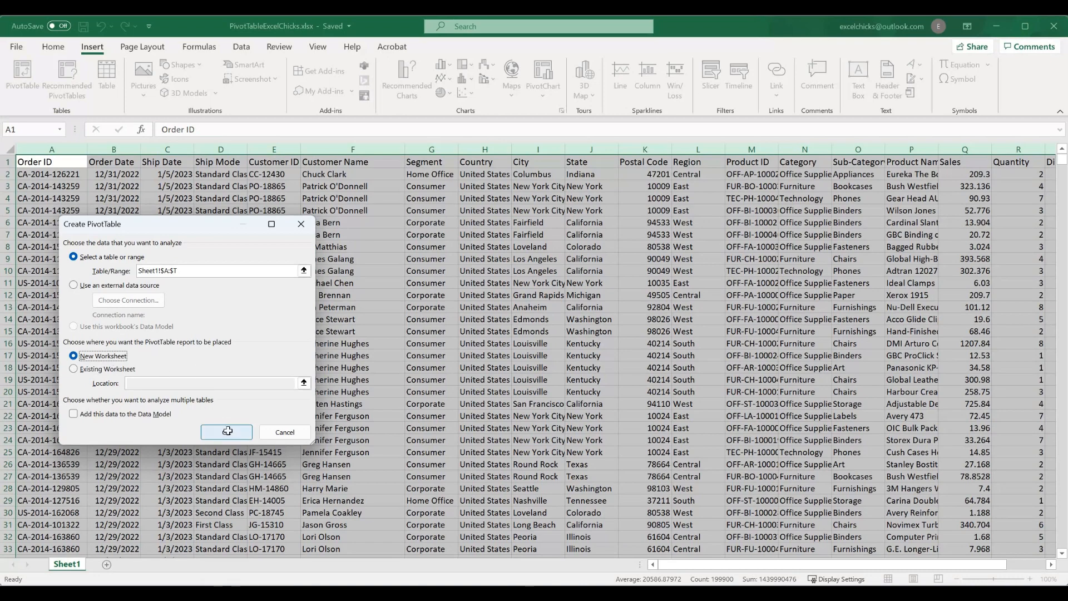
click(227, 431)
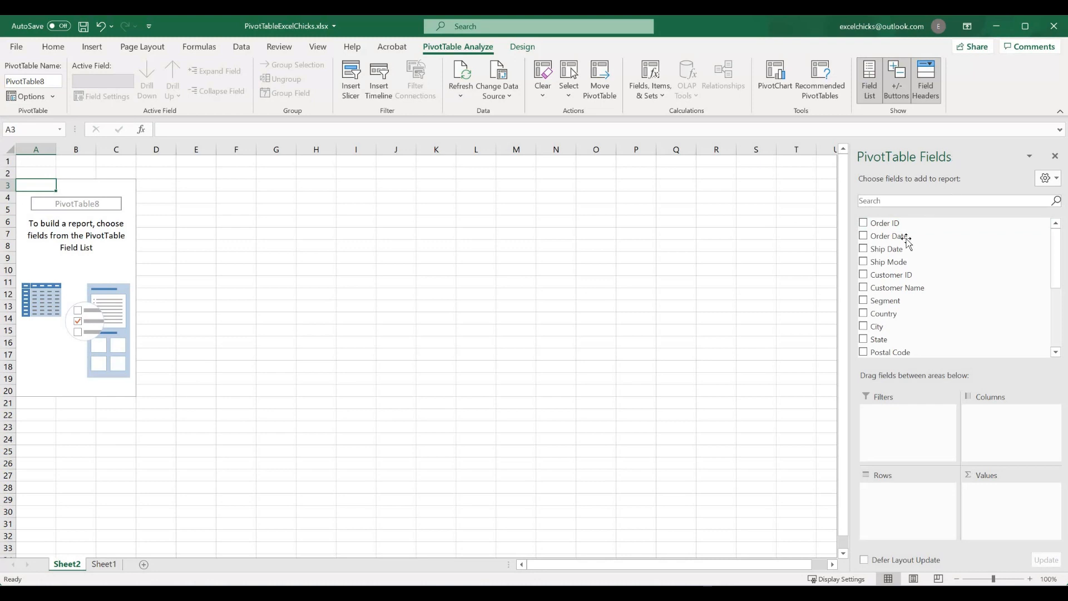
Add Category and Sub-Category as the row fields of the PivotTable.
scroll(899, 272, down, 1)
scroll(898, 279, down, 3)
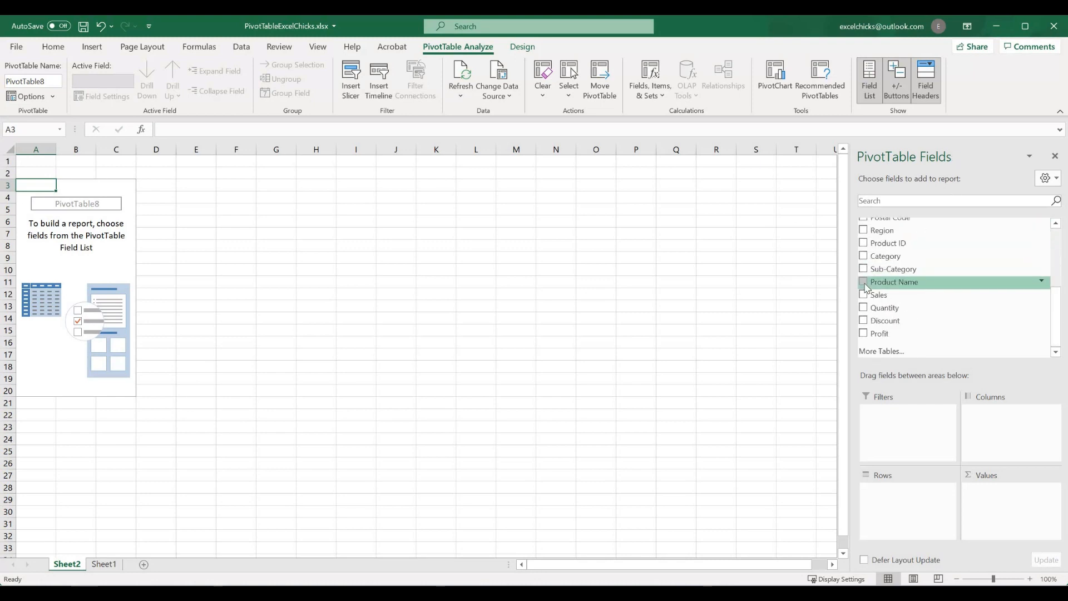
click(864, 283)
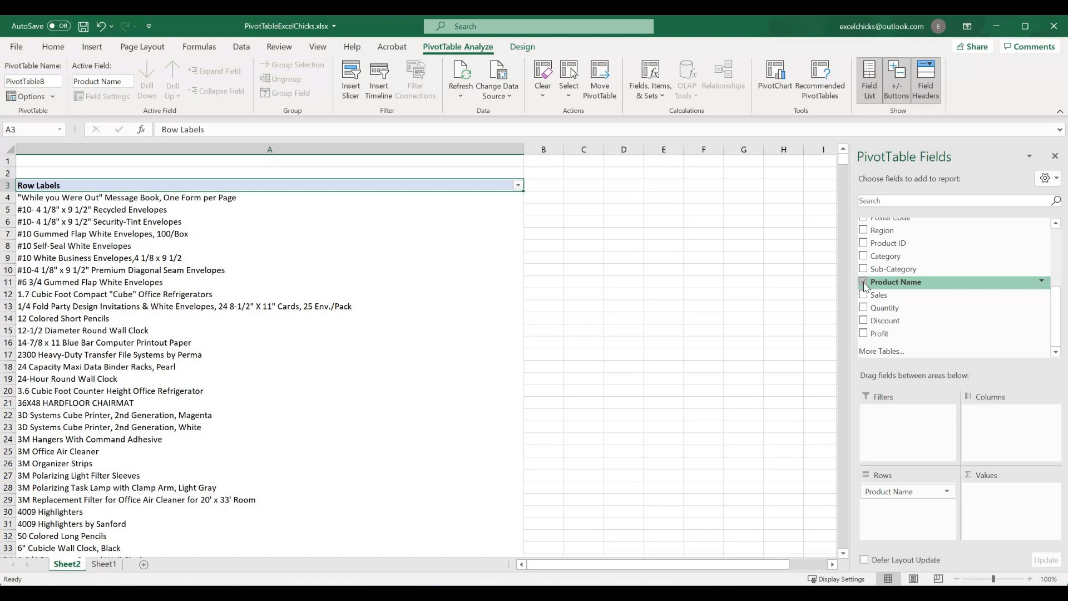
click(863, 282)
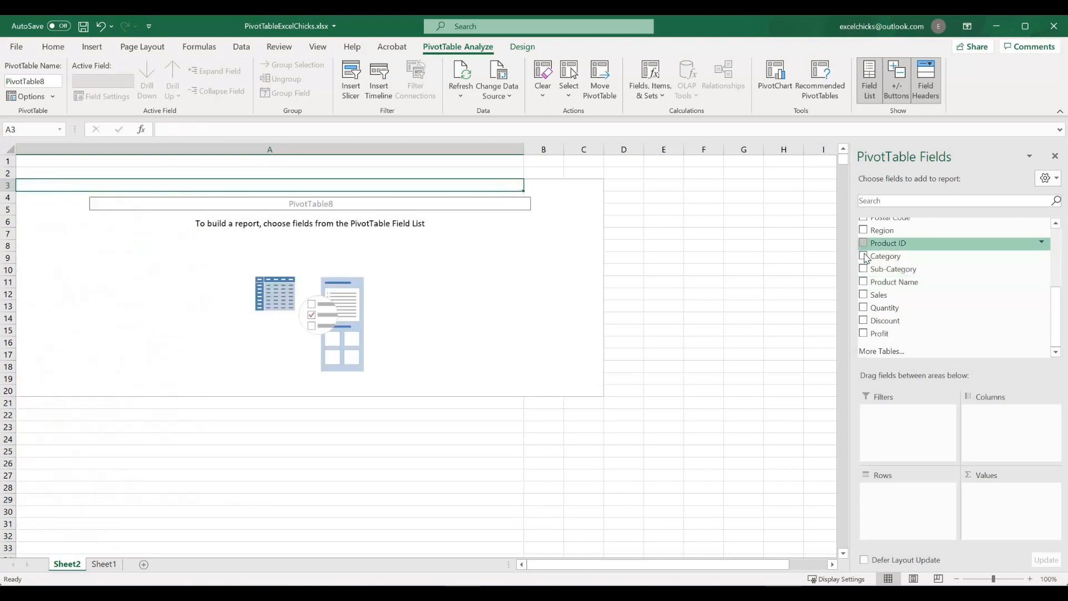
click(864, 256)
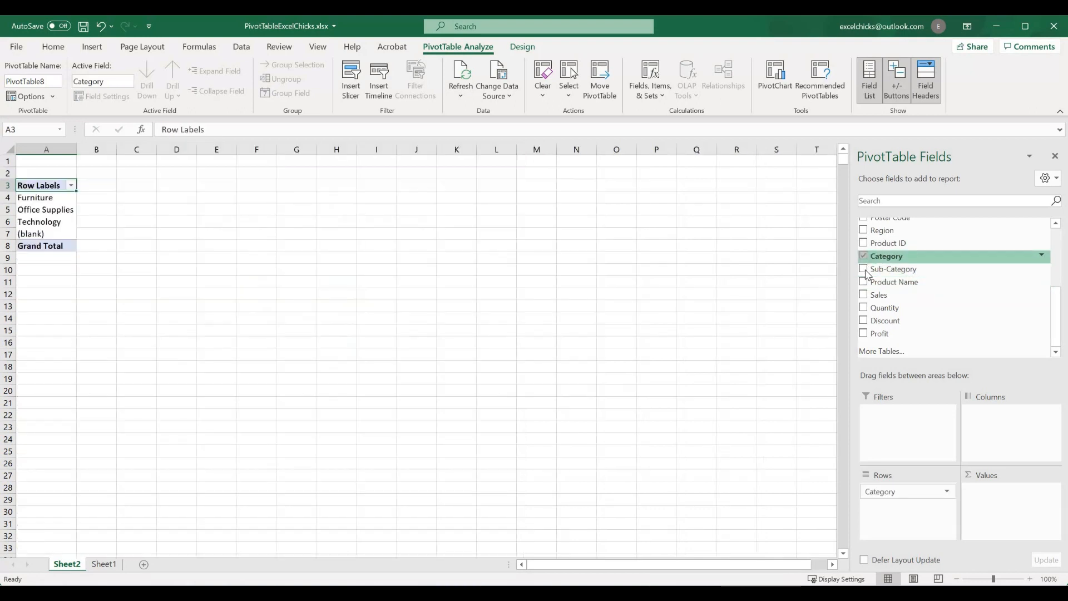
click(863, 269)
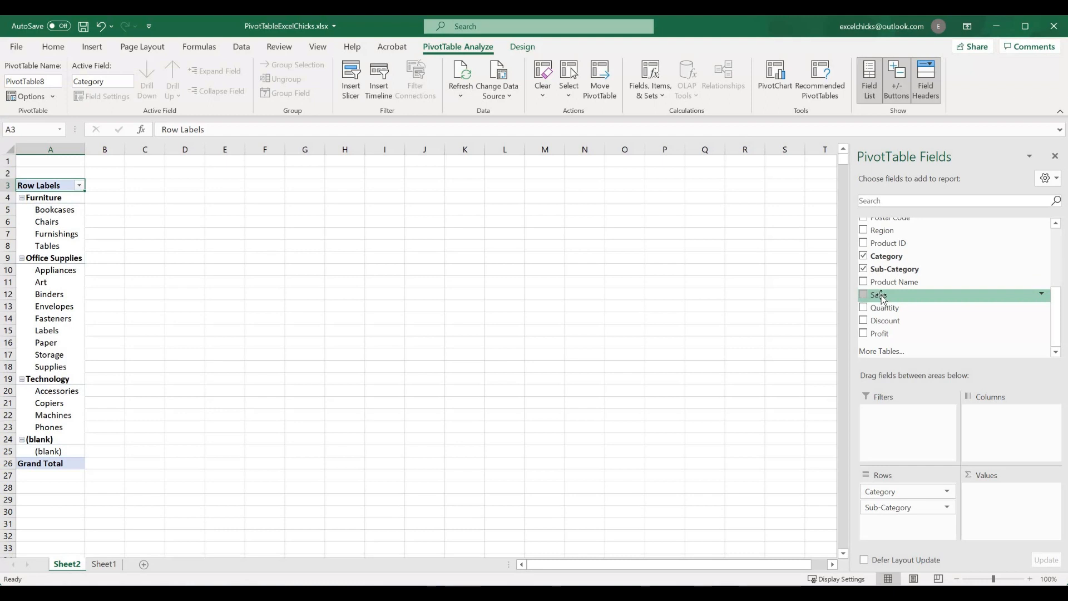
Add Sales and Quantity to the PivotTable's values as sums.
drag(881, 298, 1003, 494)
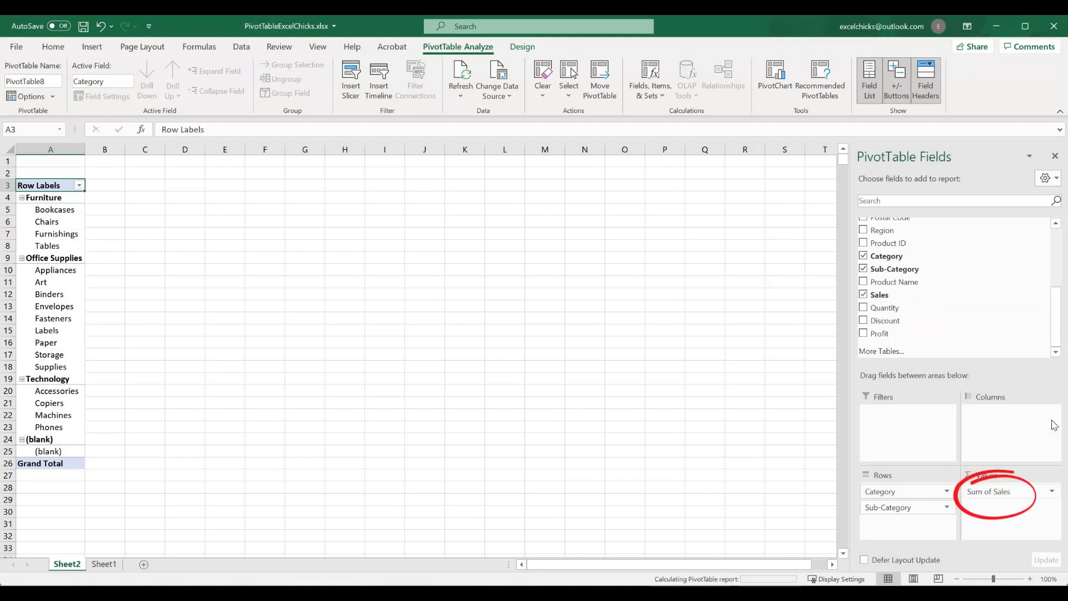
click(1051, 492)
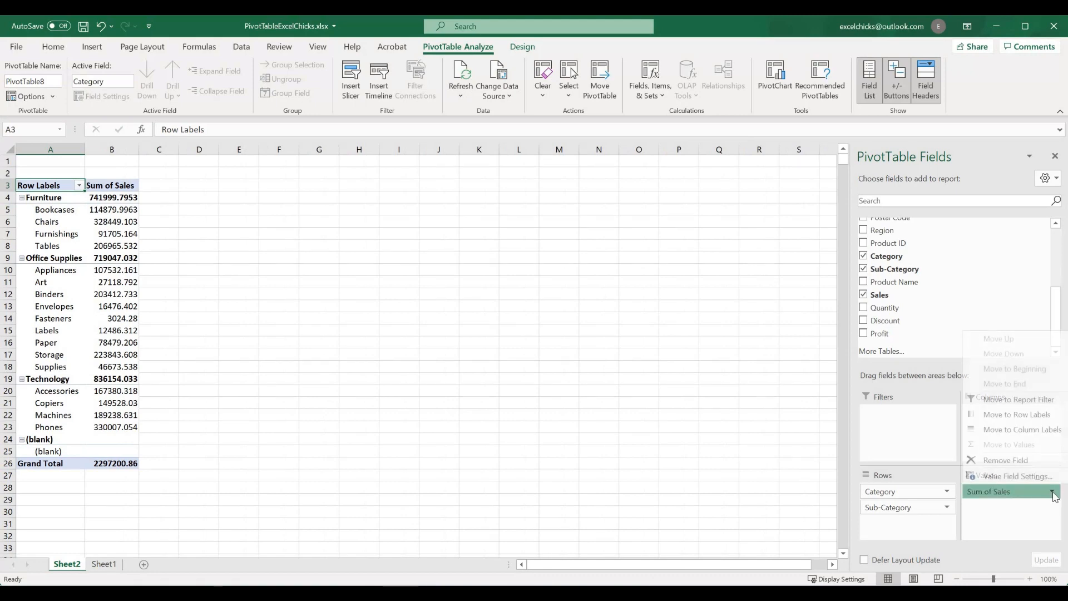
click(1051, 492)
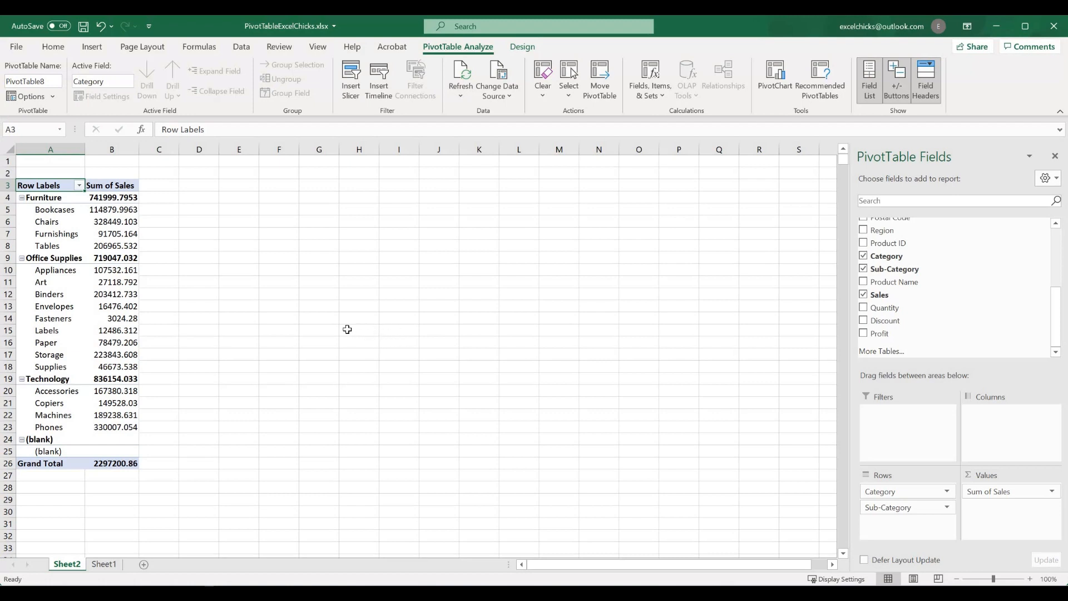
click(864, 309)
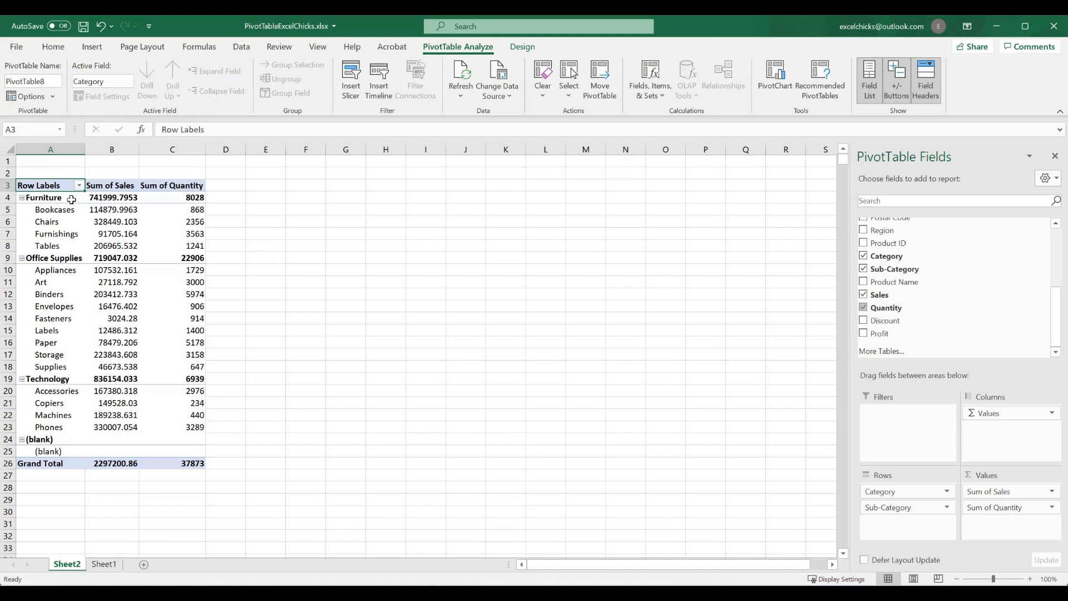
Set the Category field's subtotals to None and show its item labels in tabular form with repeated labels.
right_click(50, 201)
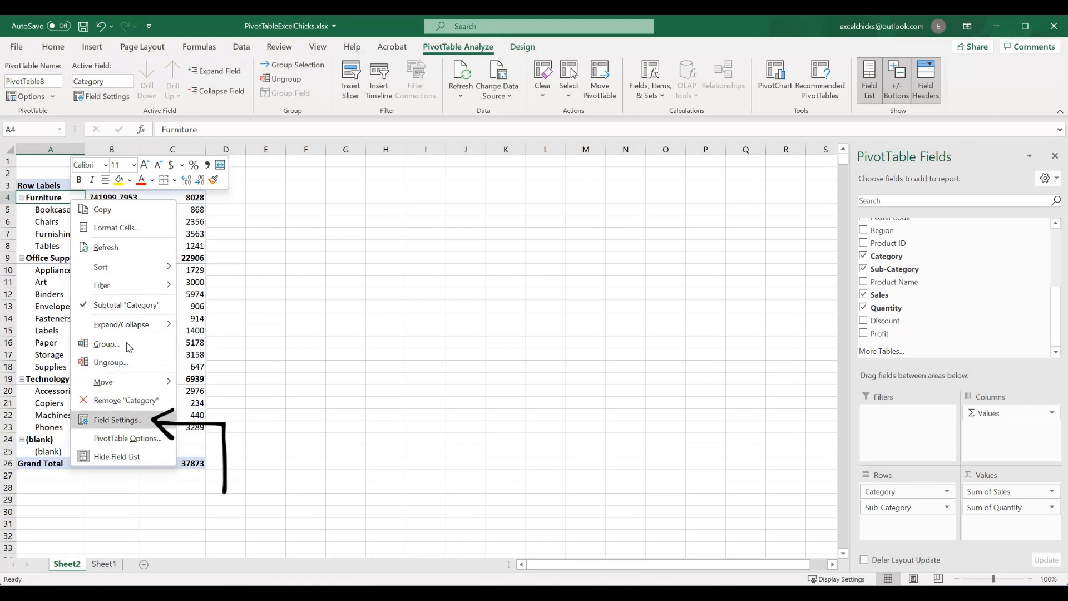
click(123, 420)
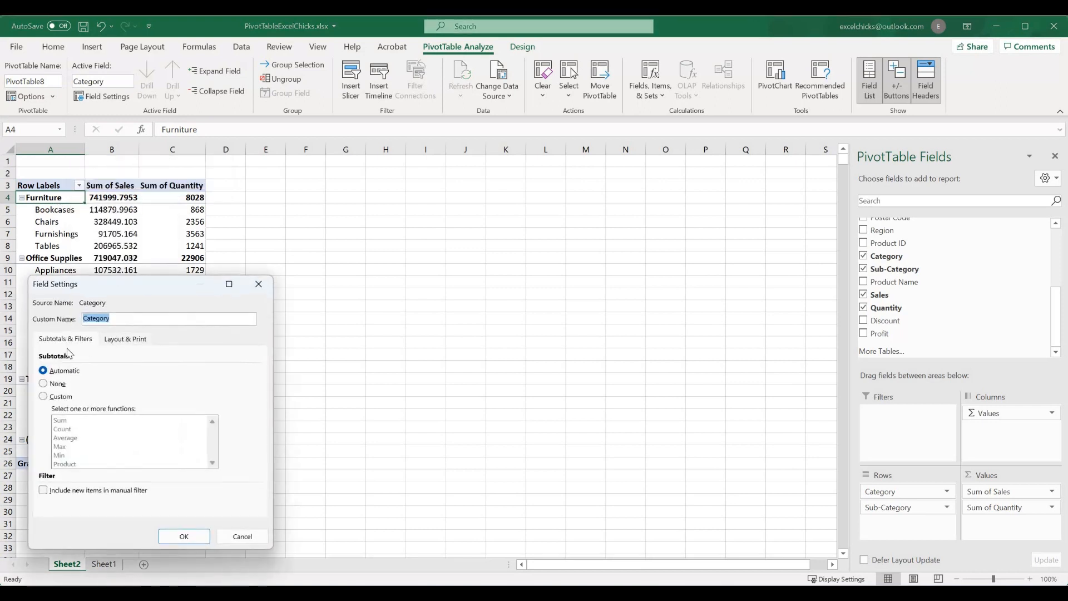
click(44, 384)
click(126, 340)
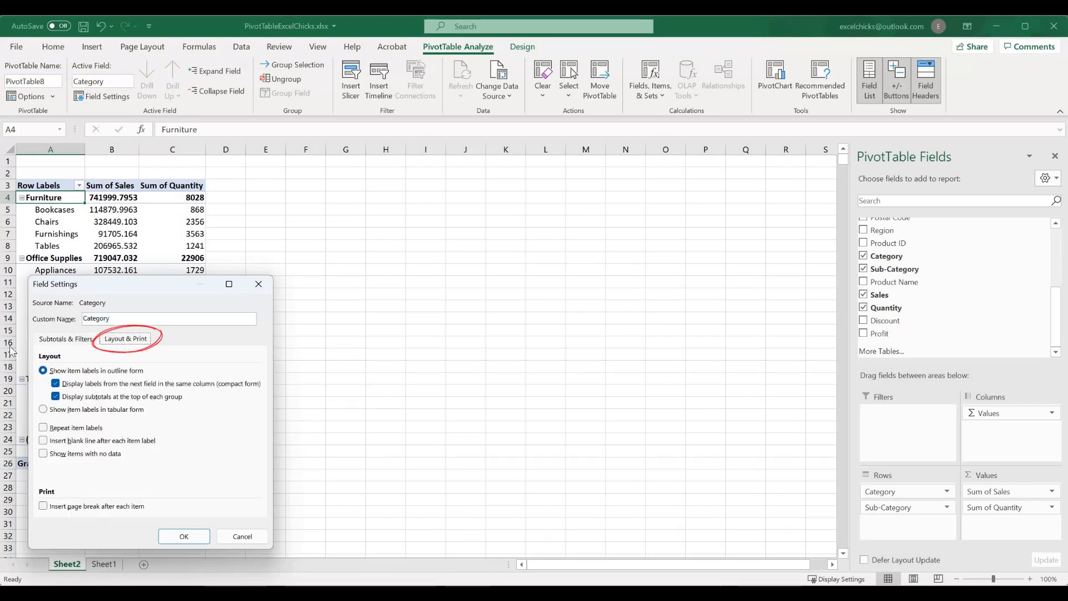
click(43, 410)
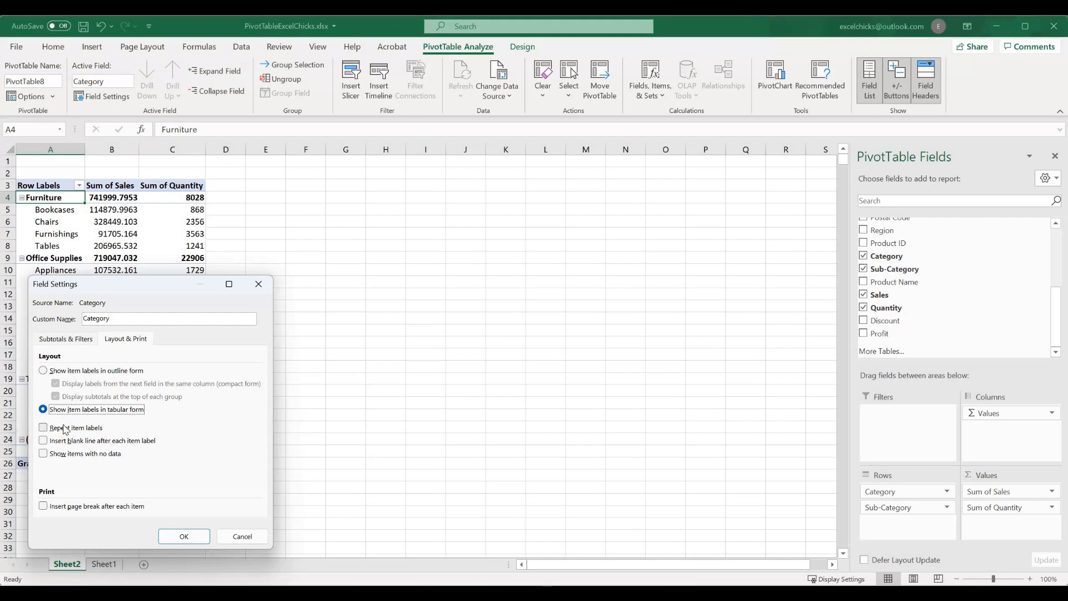
click(44, 427)
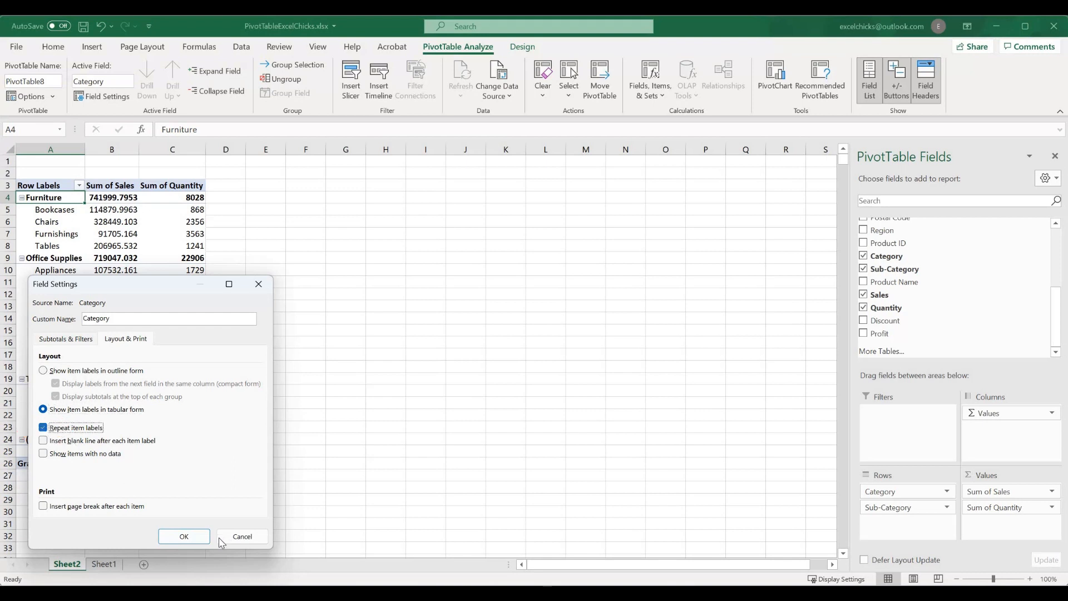
click(184, 536)
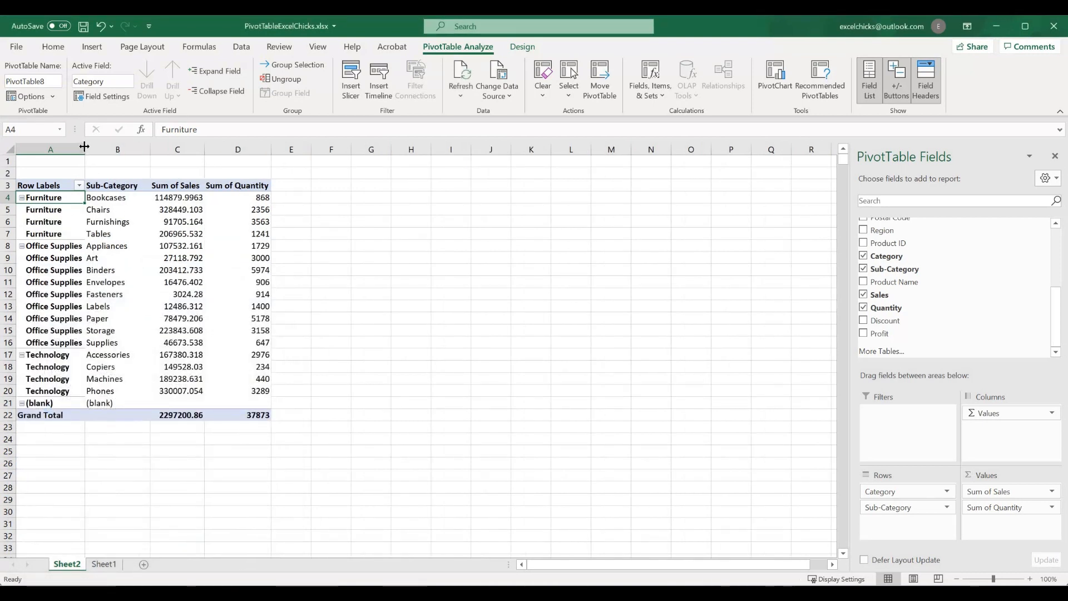
Widen column A slightly and add Region as a row field below Sub-Category.
drag(87, 146, 96, 146)
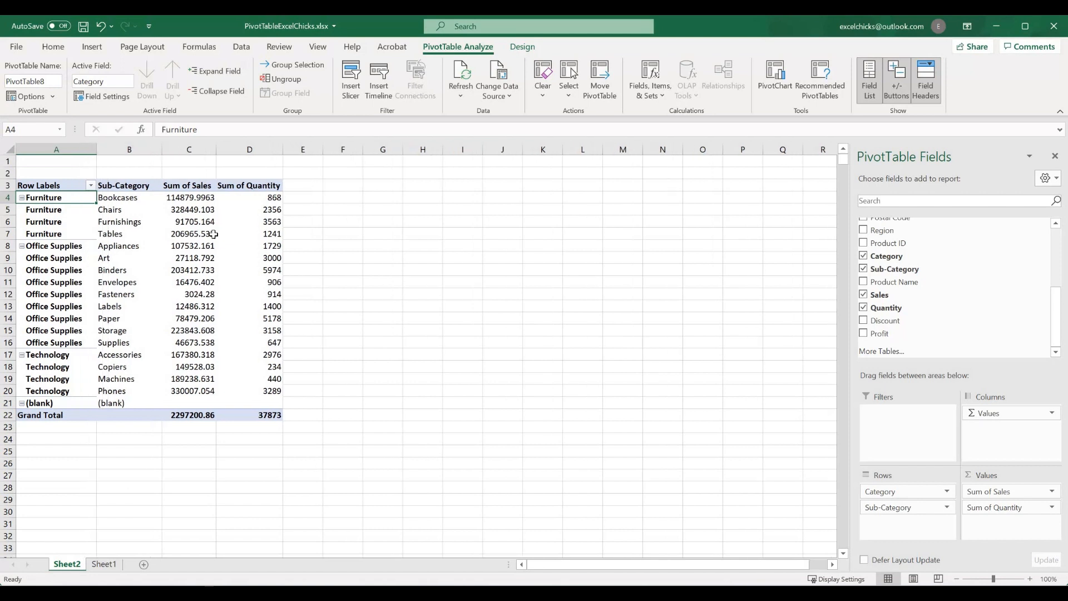
click(135, 200)
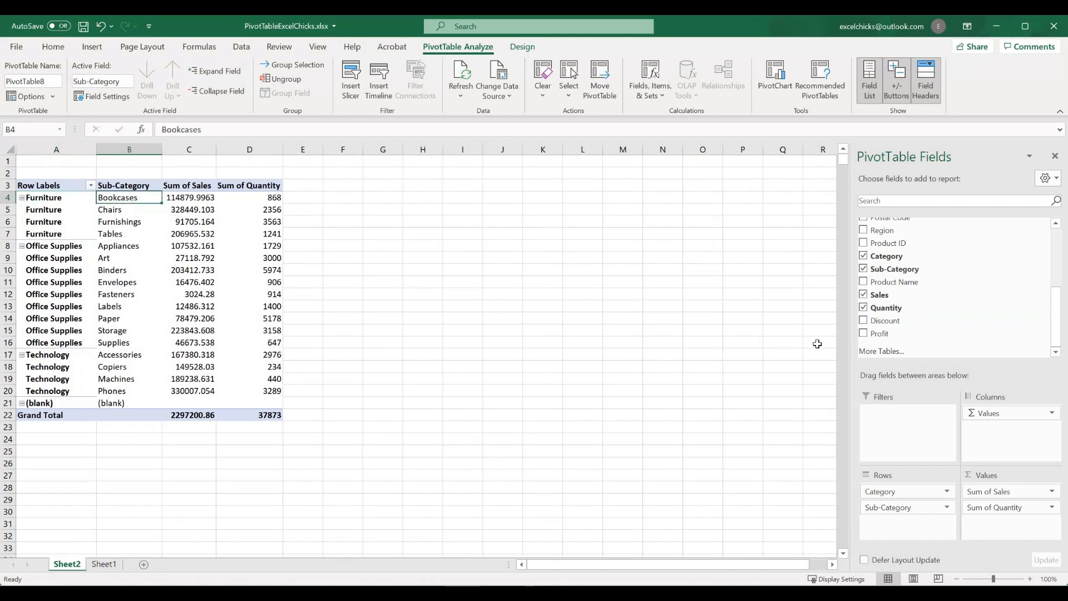
click(863, 294)
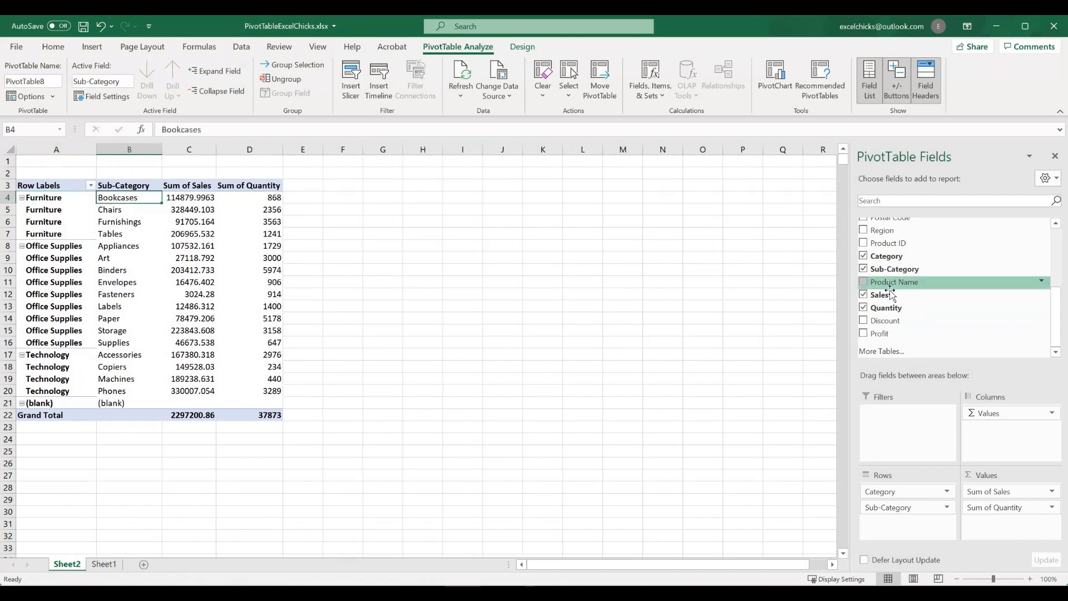
click(864, 230)
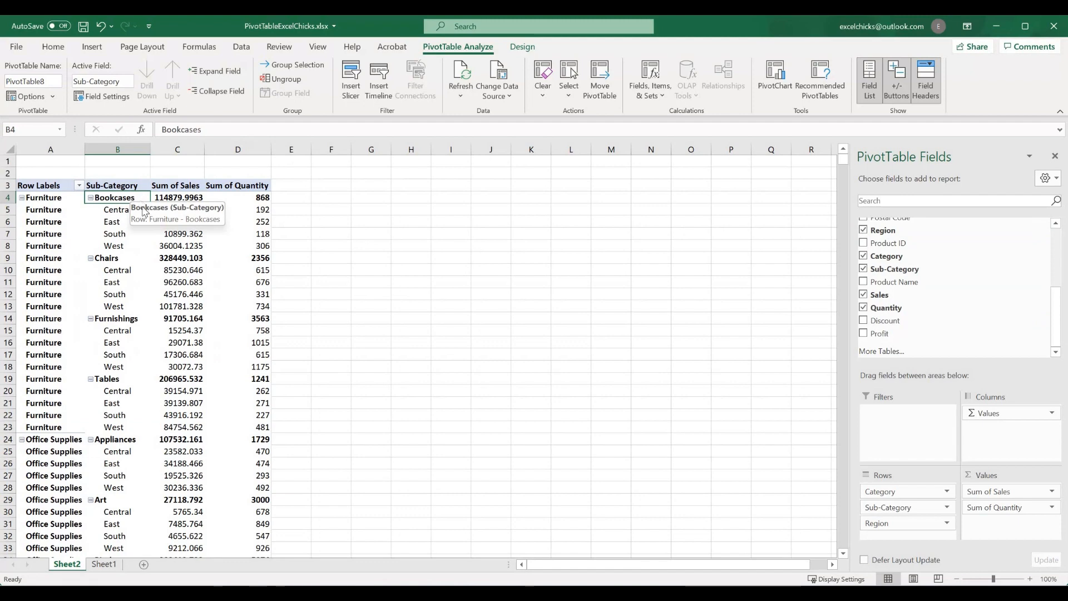
Set the Sub-Category field's subtotals to None and show its item labels in tabular form with repeated labels.
right_click(139, 198)
click(224, 422)
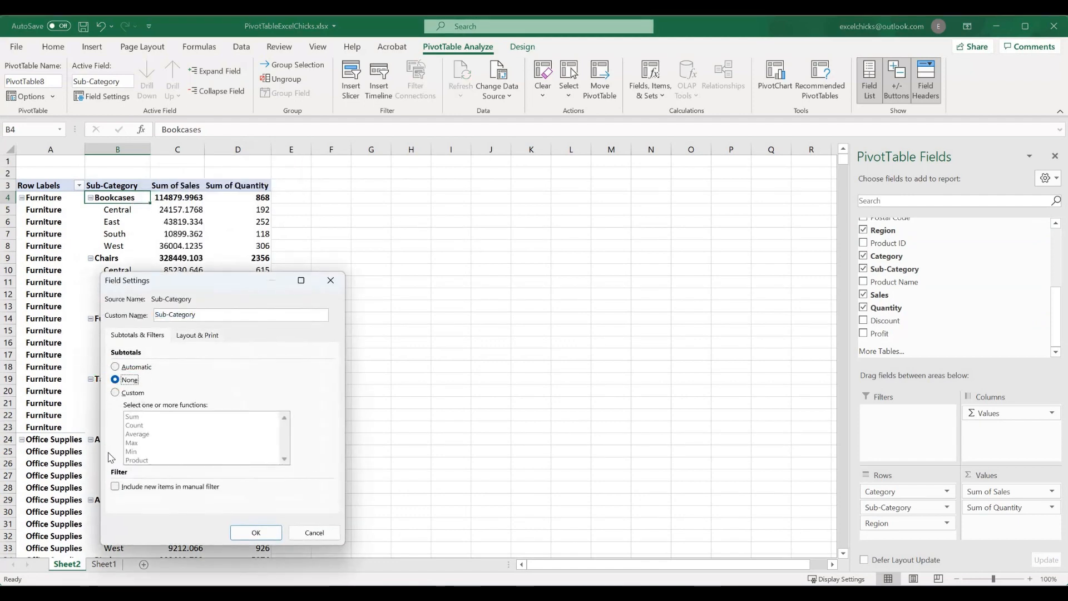
click(195, 336)
click(115, 405)
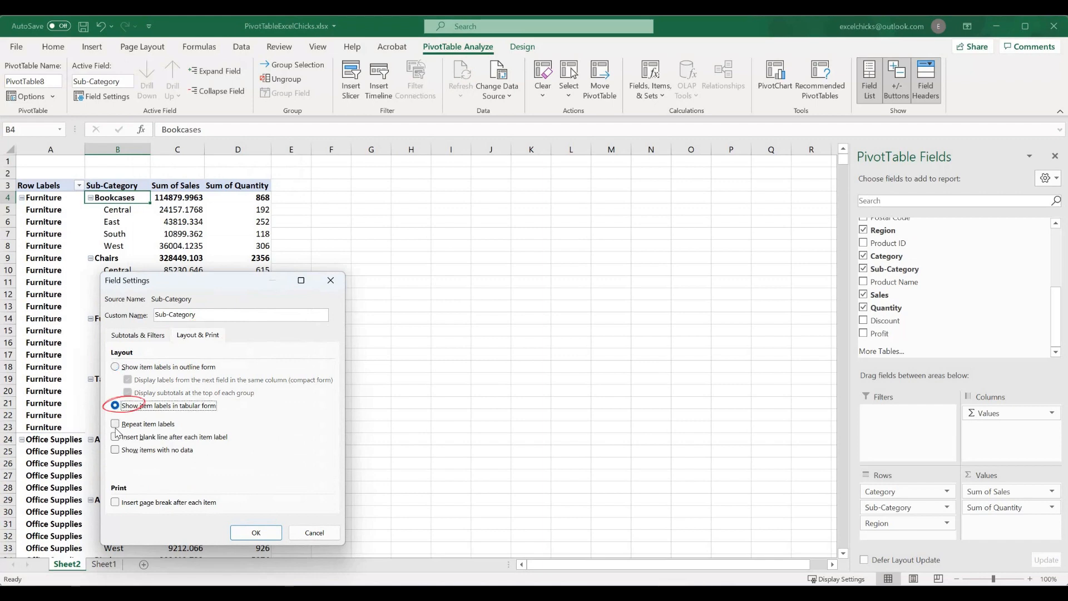
click(115, 423)
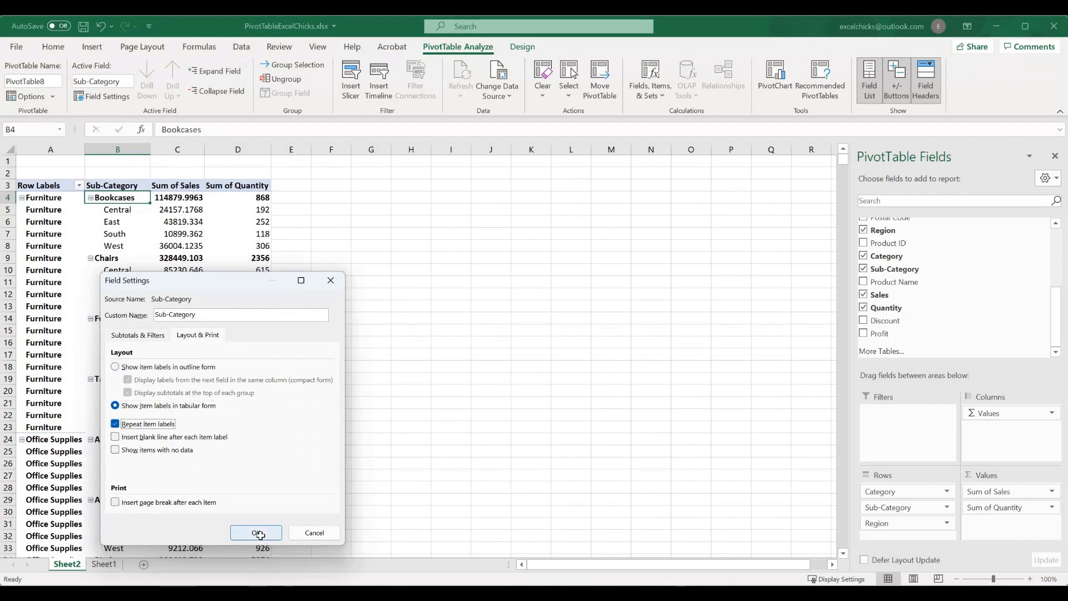
click(257, 532)
click(259, 426)
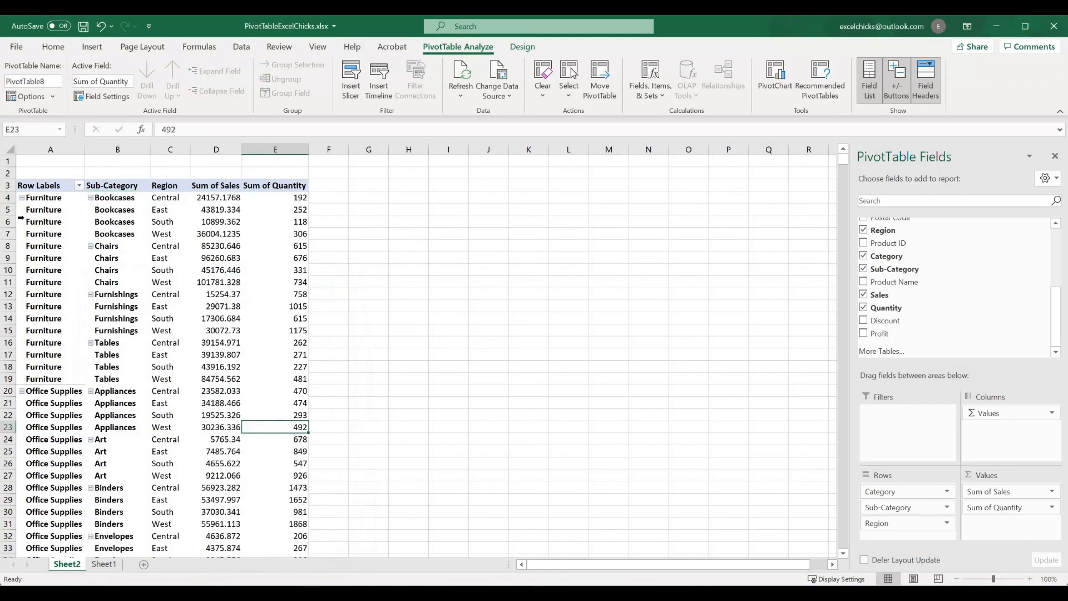
Add Customer Name as a report filter for the PivotTable.
click(78, 199)
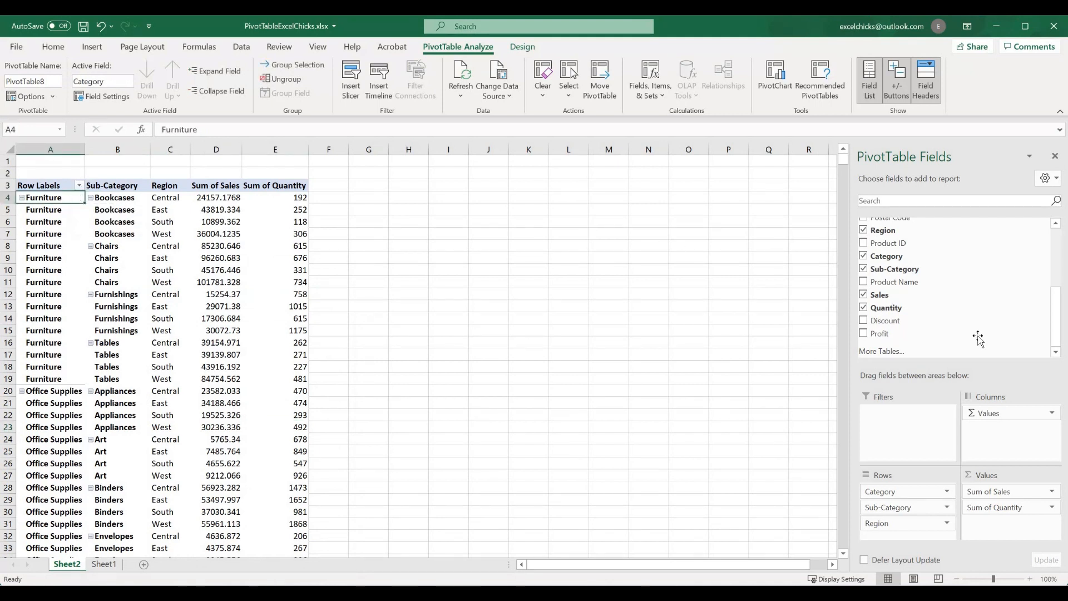
scroll(957, 332, up, 2)
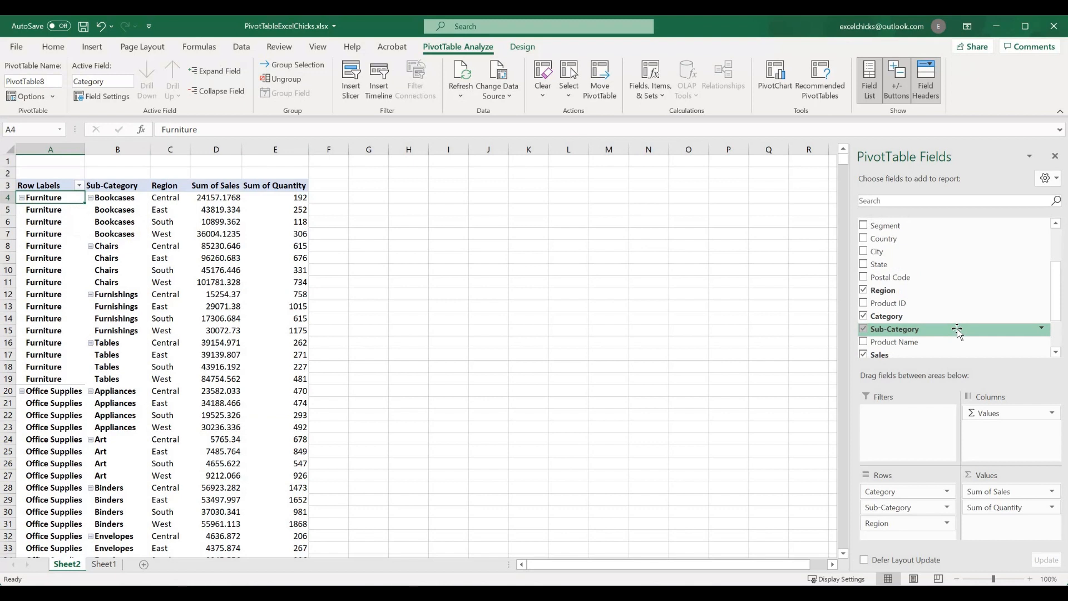
scroll(956, 331, up, 1)
scroll(956, 331, up, 1)
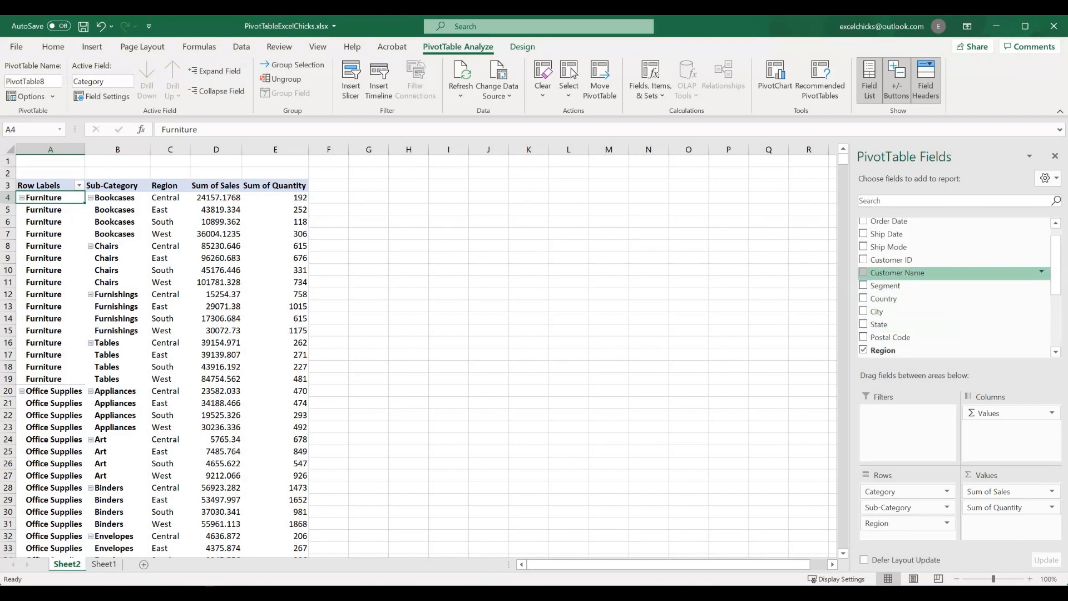
drag(921, 274, 913, 418)
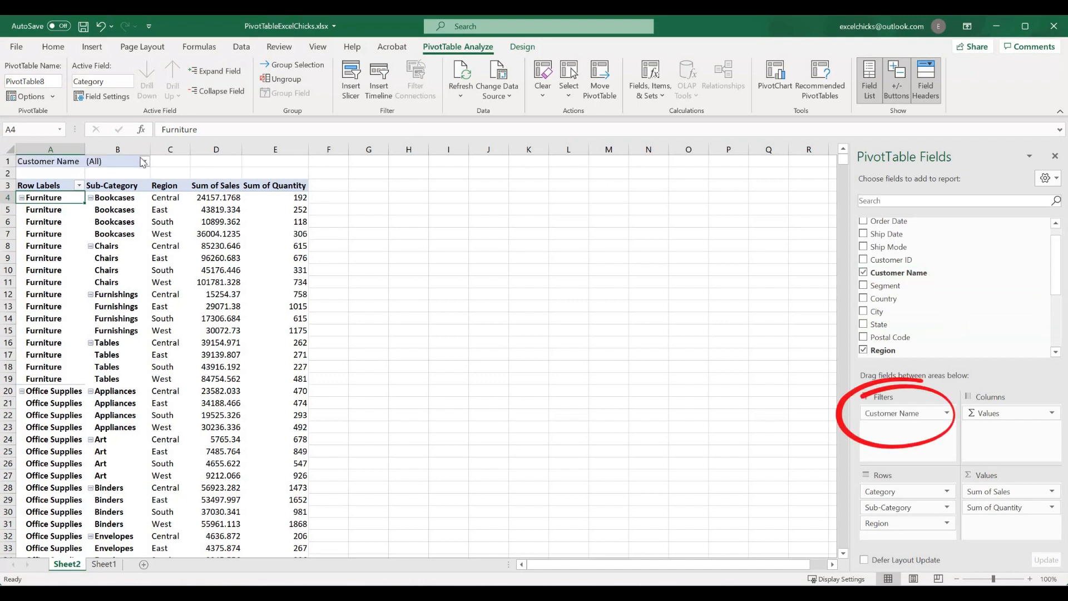
Filter the PivotTable to the first listed customer, and reset the Customer Name filter to (All).
click(146, 161)
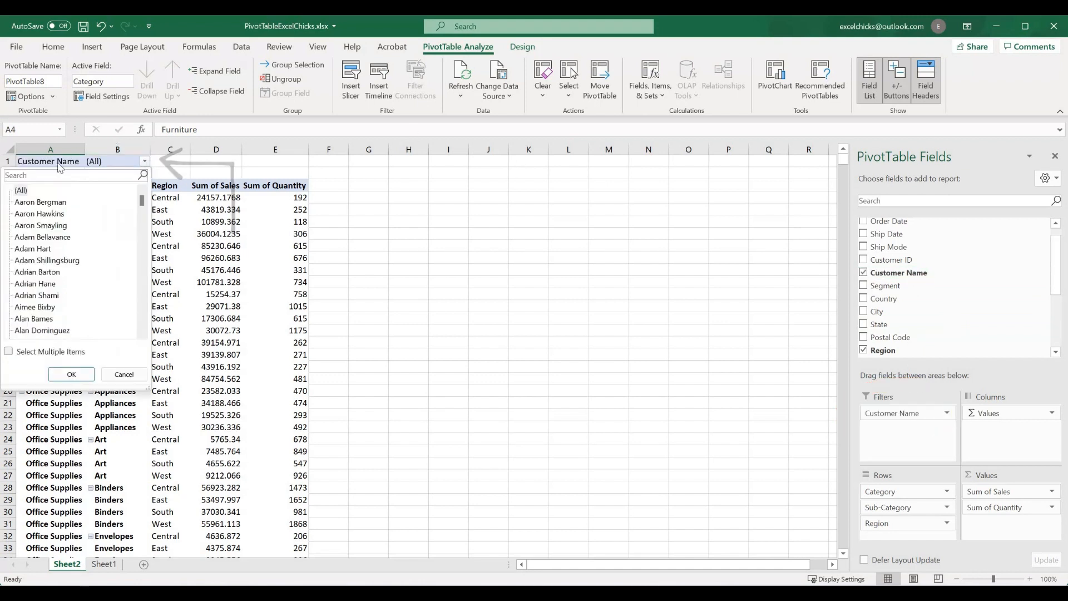
click(78, 373)
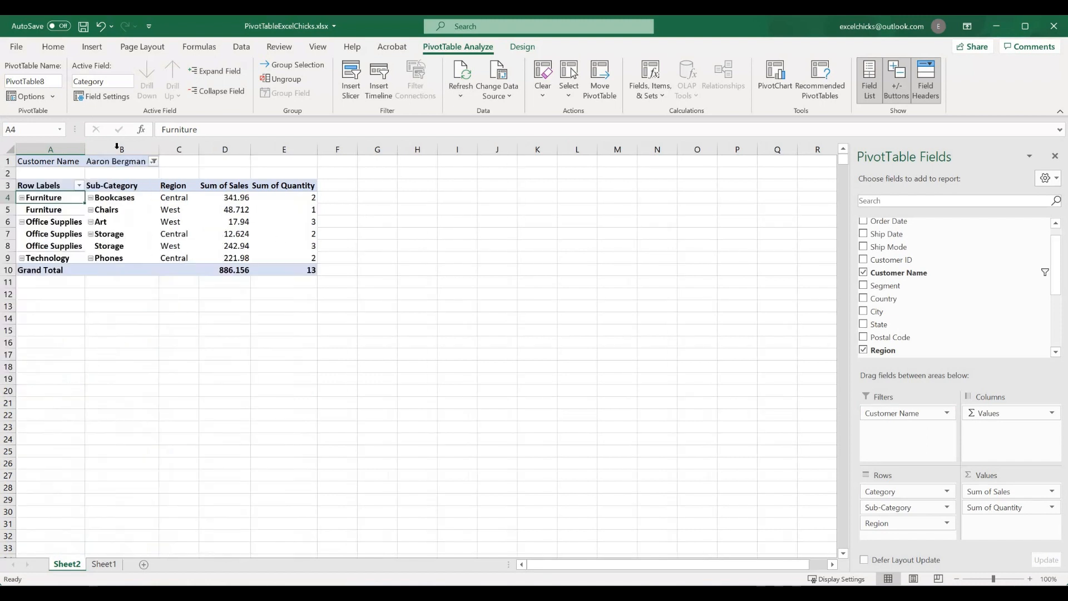
click(153, 161)
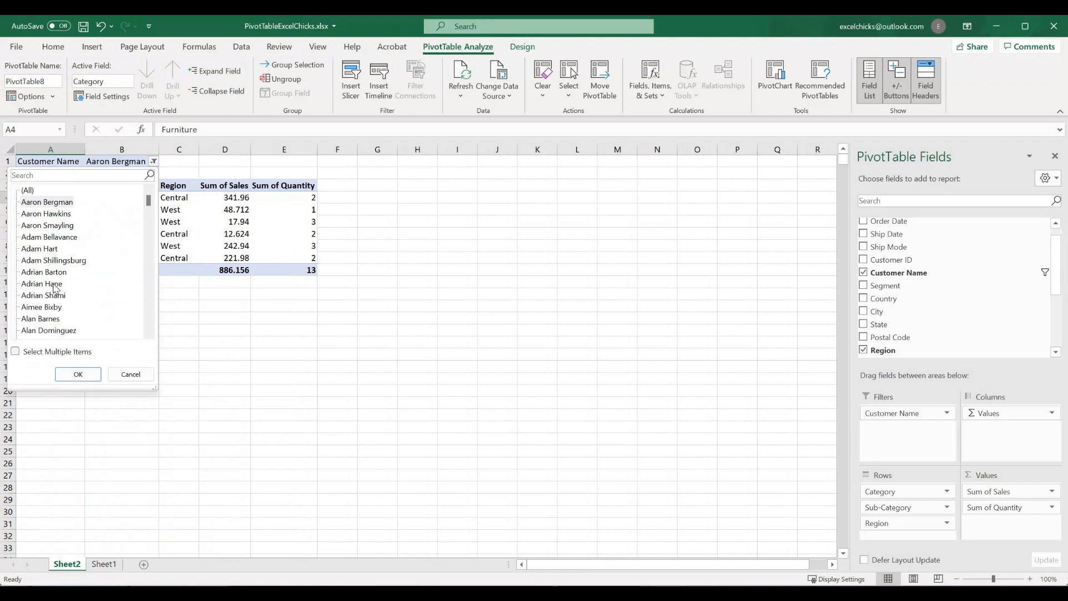
click(31, 190)
click(81, 373)
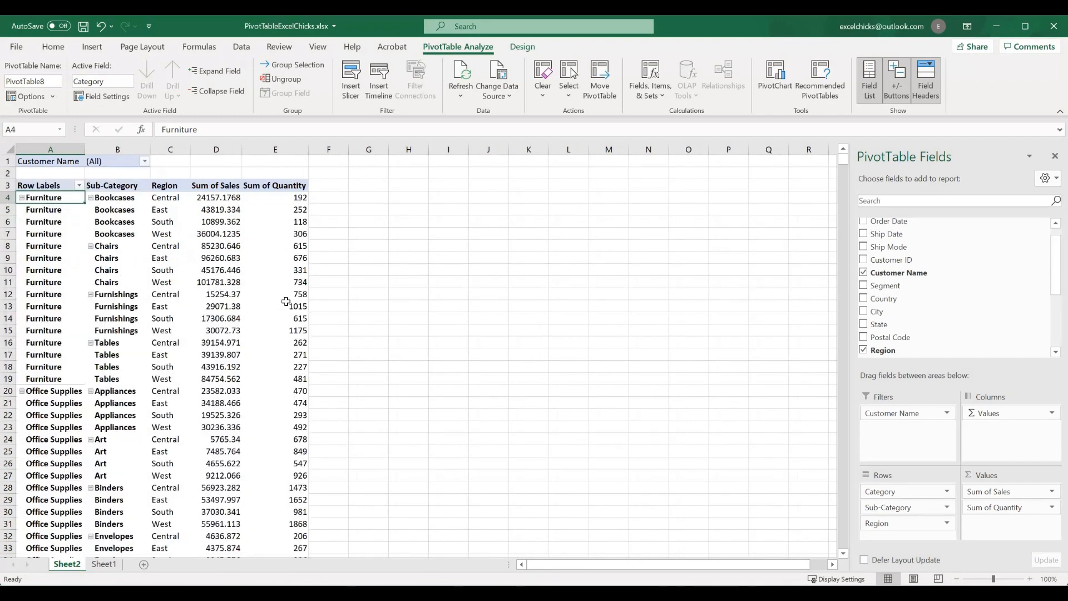